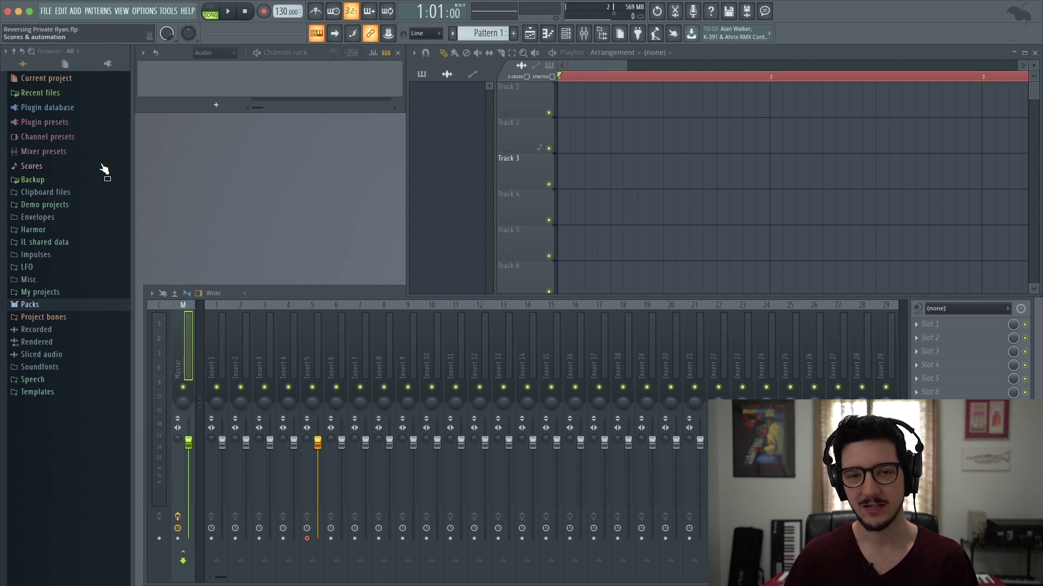
# Step: Preview the VOC I Remember That sample from the Browser's Packs > Vocals folder
pyautogui.click(44, 305)
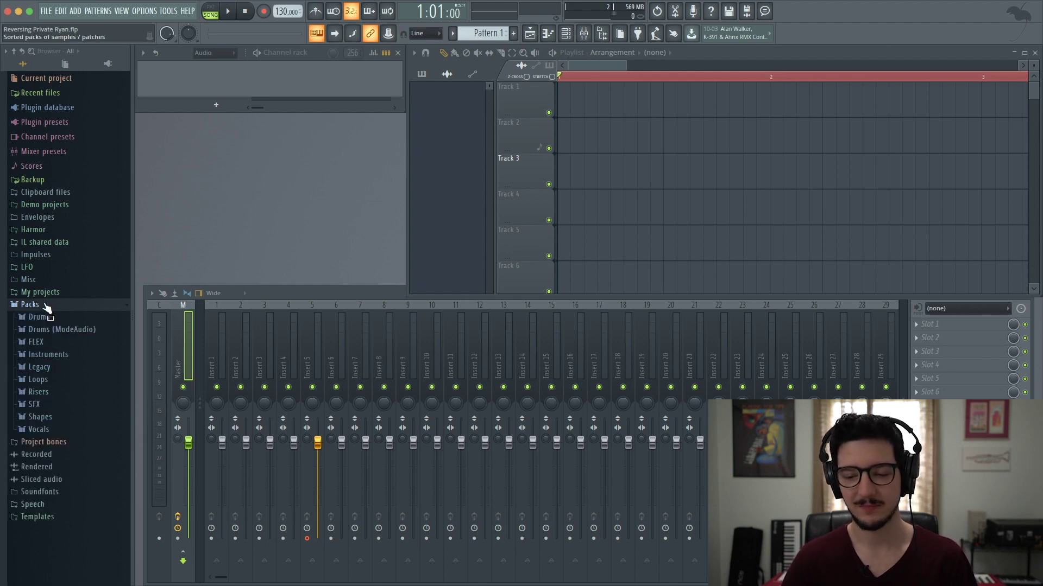
pyautogui.click(48, 433)
pyautogui.scroll(-15, 76, 332)
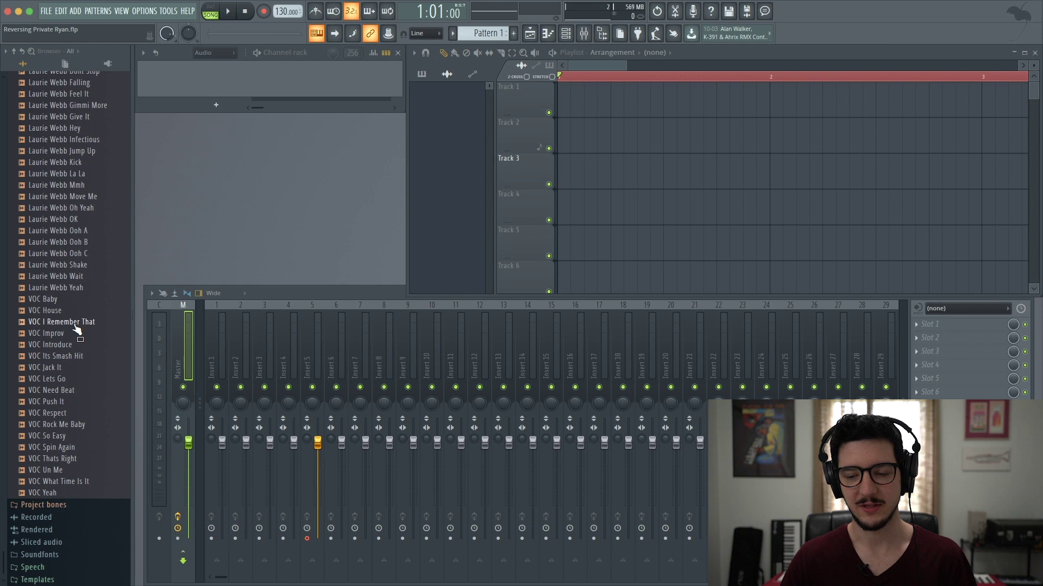
pyautogui.click(75, 325)
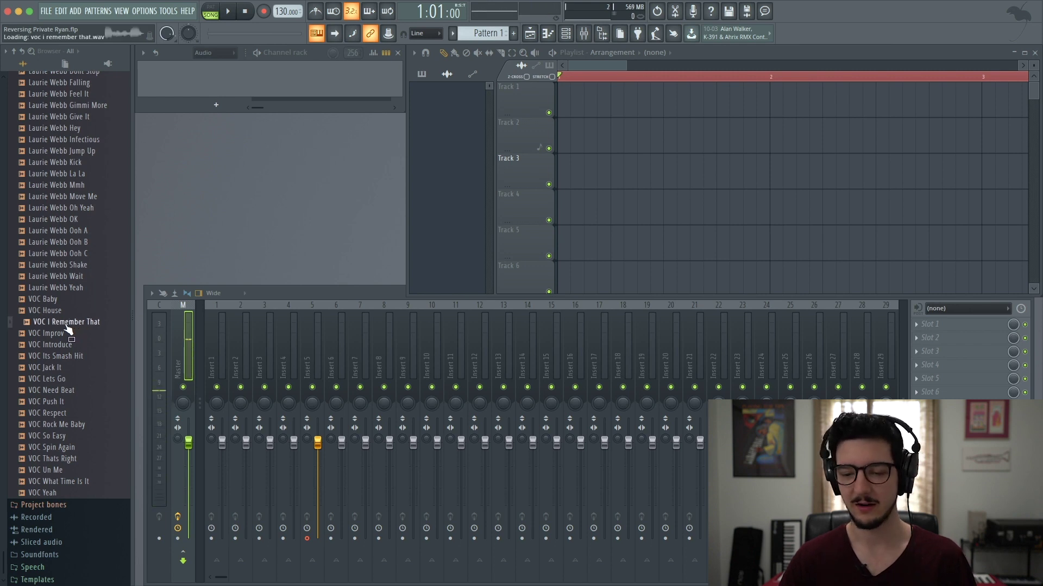
# Step: Drag VOC I Remember That onto Track 1 at bar 1 in the Playlist
pyautogui.moveTo(67, 328); pyautogui.dragTo(562, 86)
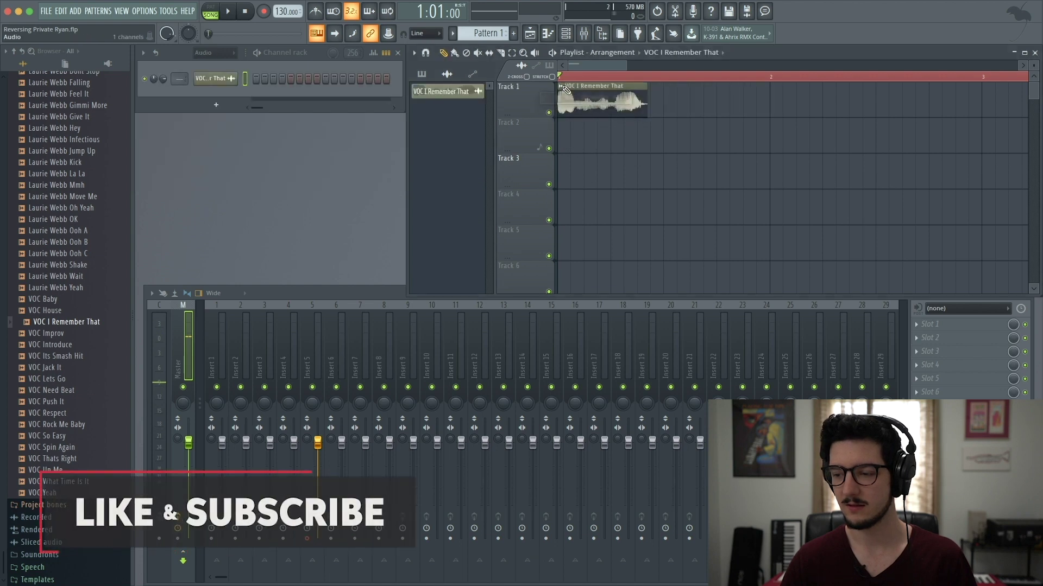
# Step: Play the vocal with its channel's Reverse option on, then switch Reverse back off
pyautogui.doubleClick(590, 88)
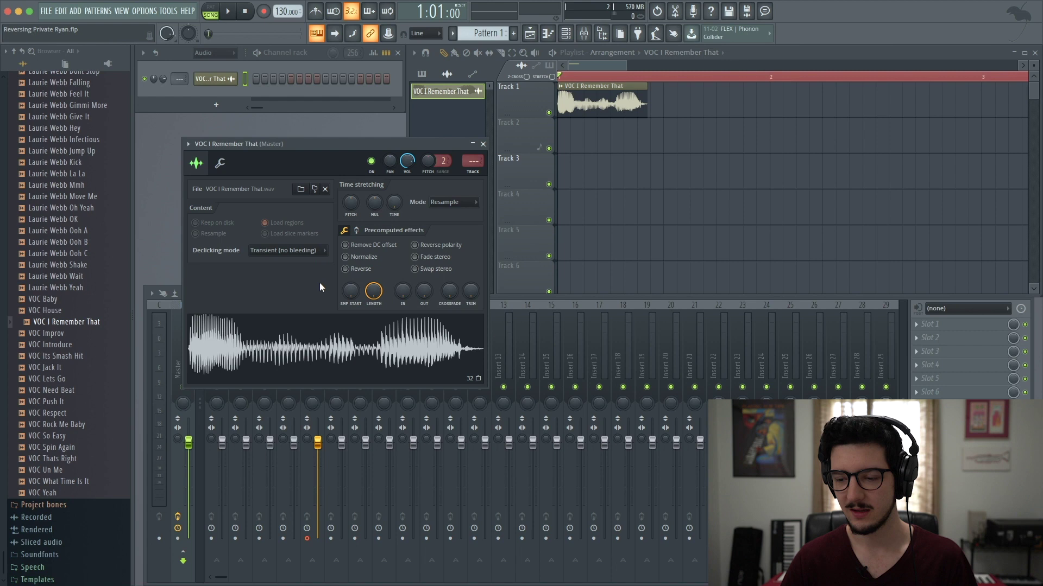
pyautogui.click(357, 271)
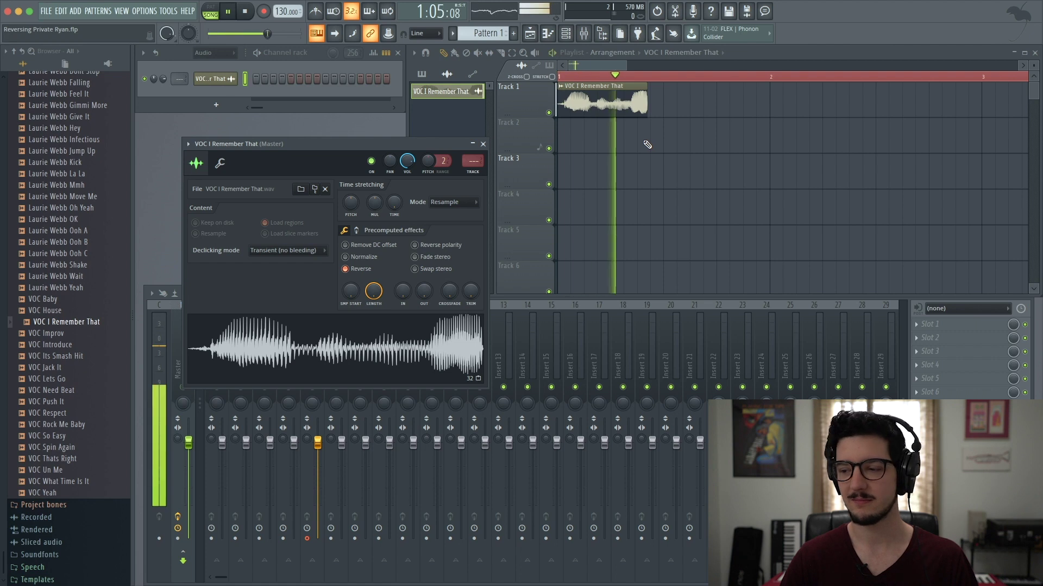
pyautogui.press('space')
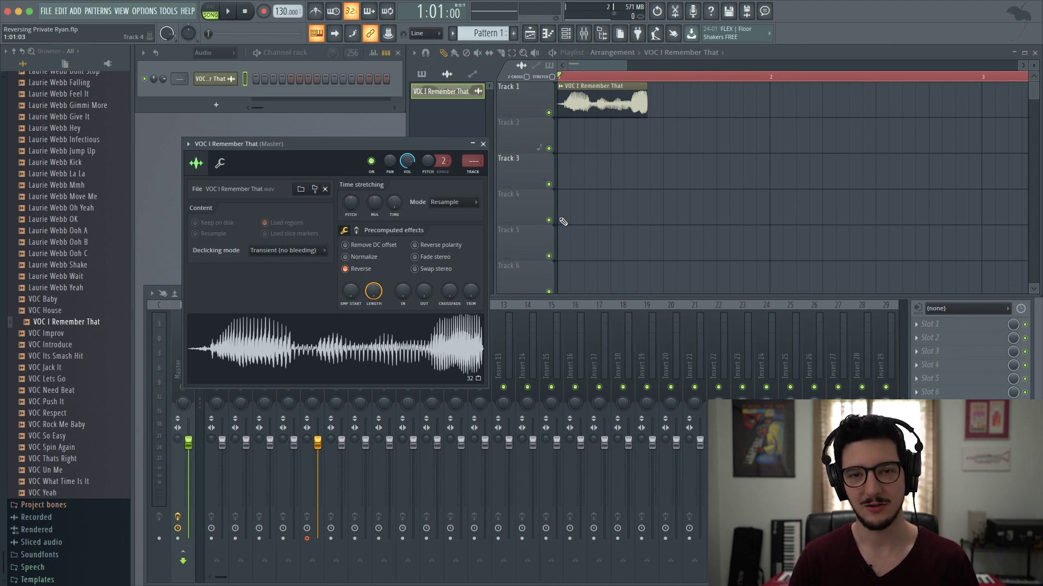
pyautogui.click(358, 272)
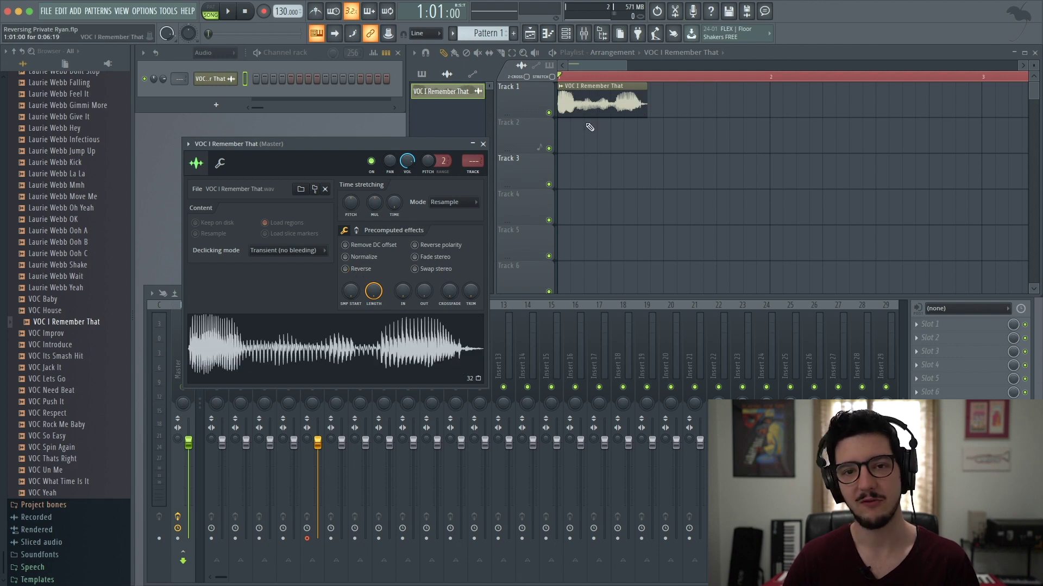
# Step: Add a second vocal clip near bar 2 on Track 1 and make it unique as VOC I Remember That #2
pyautogui.click(584, 90)
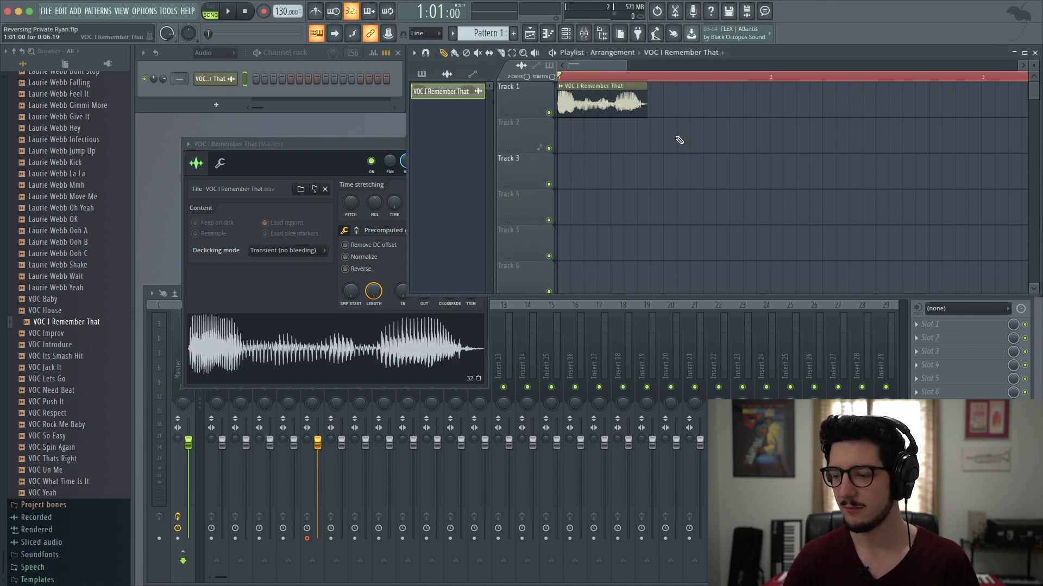
pyautogui.click(722, 104)
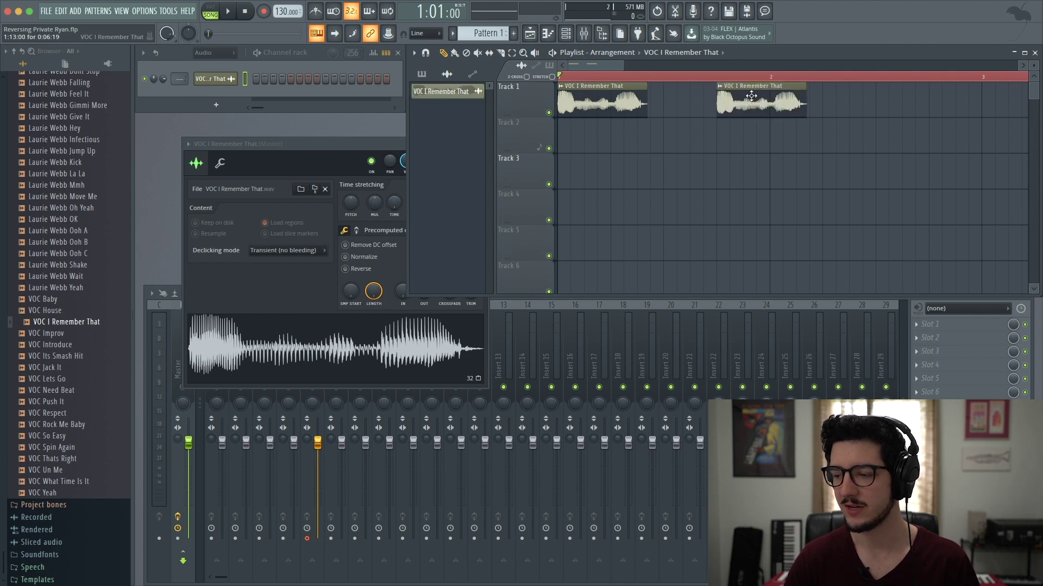
pyautogui.click(723, 91)
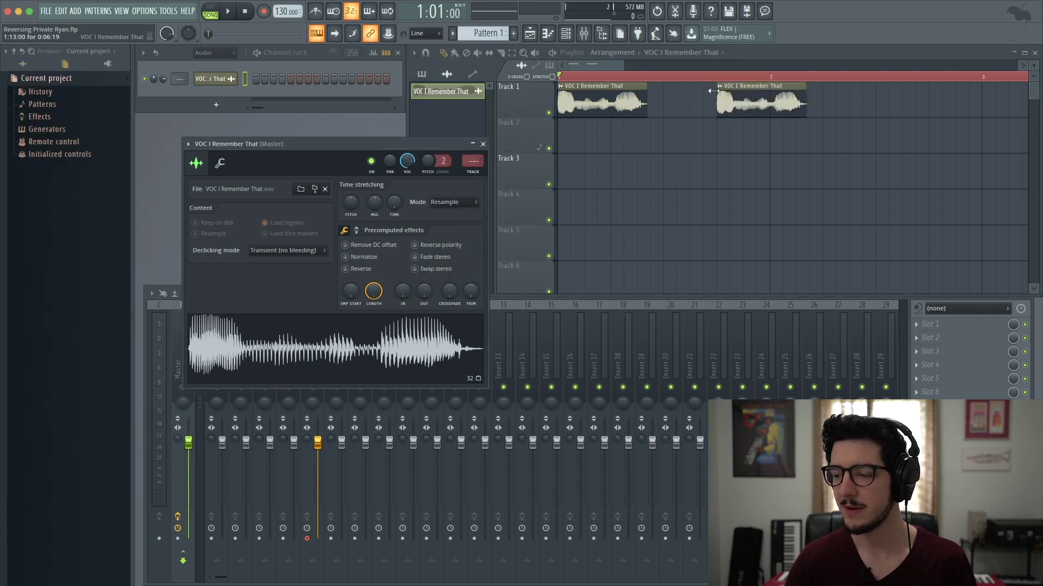
pyautogui.click(720, 86)
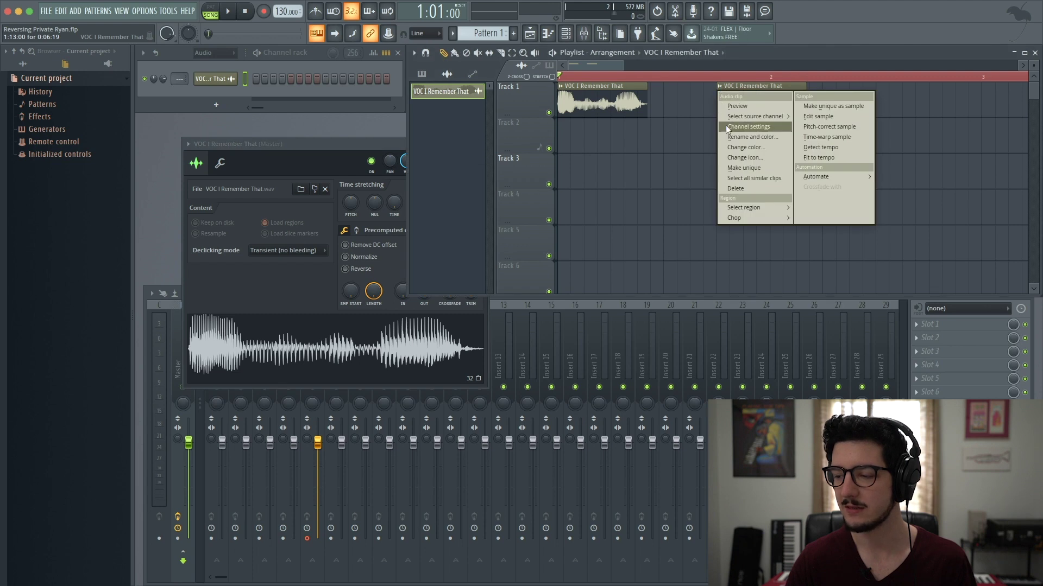
pyautogui.click(737, 172)
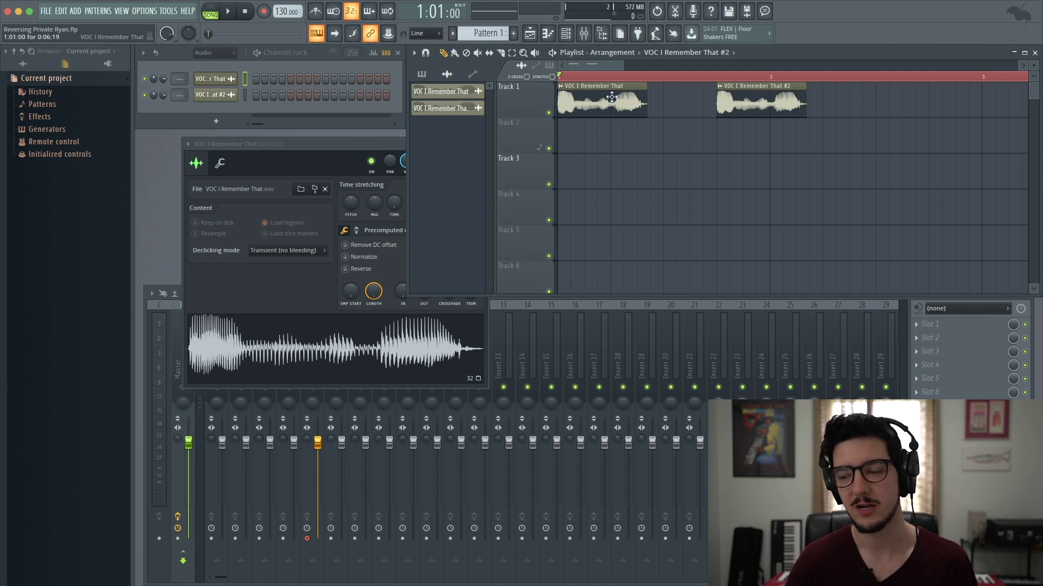
# Step: Reverse VOC I Remember That #2, move it right against the original clip, and play both
pyautogui.doubleClick(737, 85)
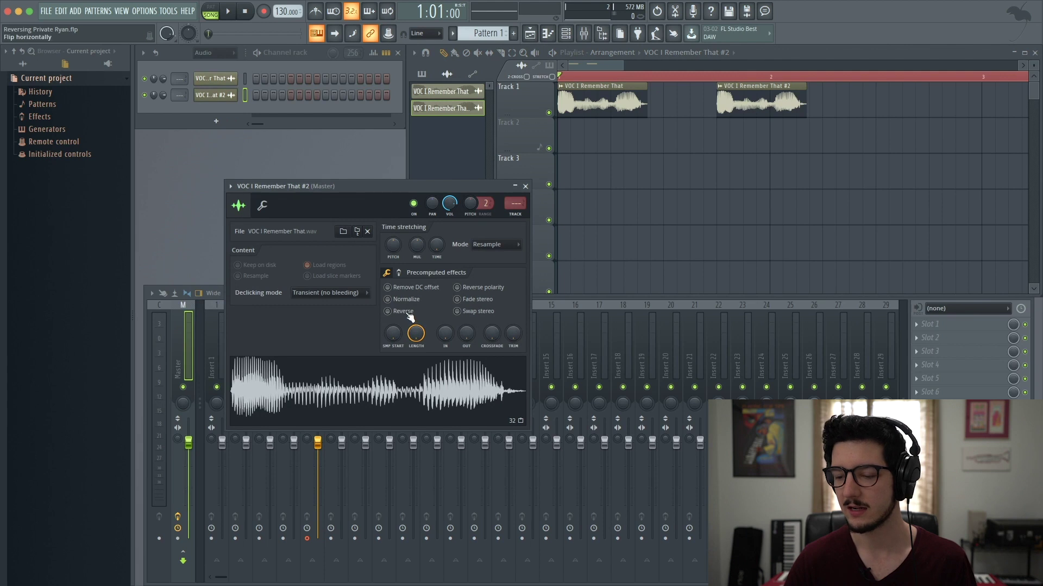
pyautogui.click(404, 311)
pyautogui.moveTo(751, 90); pyautogui.dragTo(698, 90)
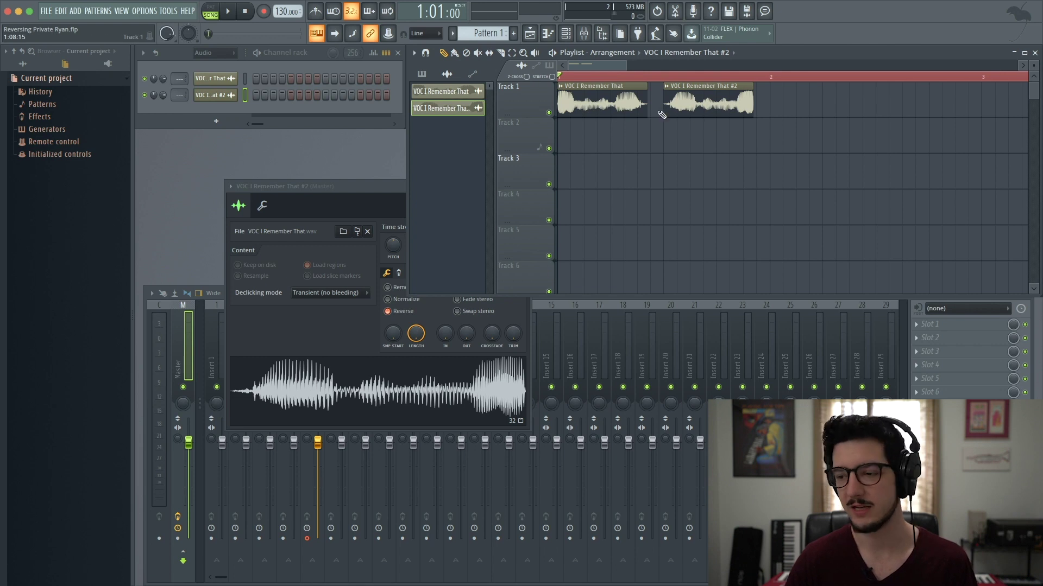
pyautogui.press('space')
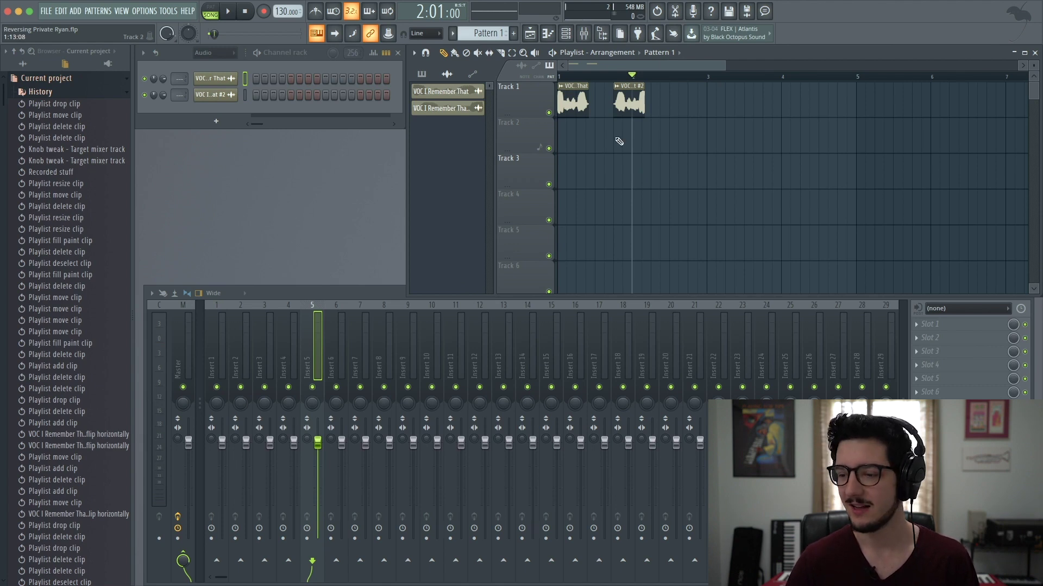
# Step: Delete both vocal clips and place Pattern 1 at the start of Track 1
pyautogui.rightClick(573, 100)
pyautogui.rightClick(628, 100)
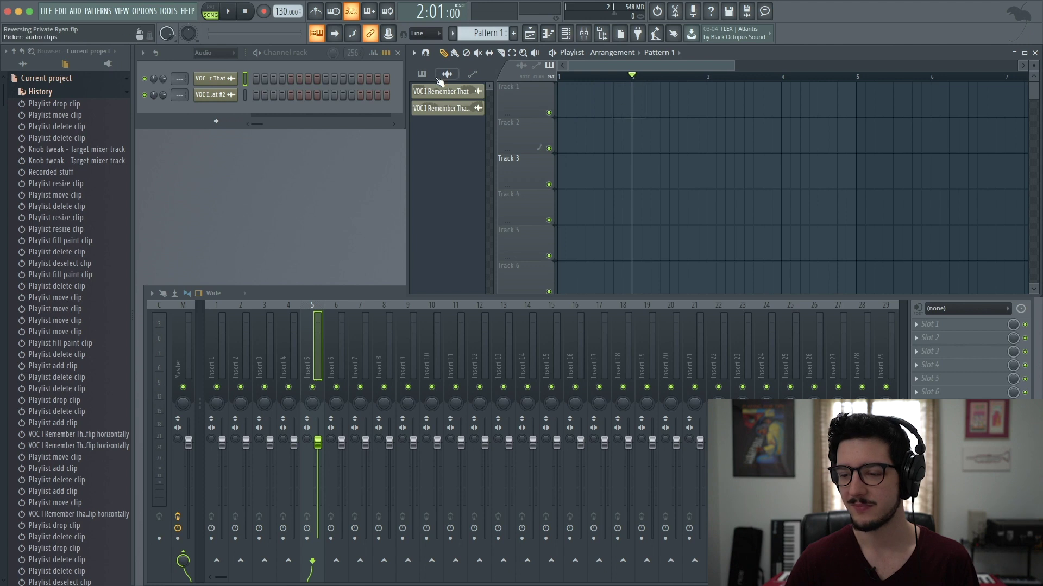
pyautogui.click(422, 74)
pyautogui.moveTo(443, 90); pyautogui.dragTo(556, 96)
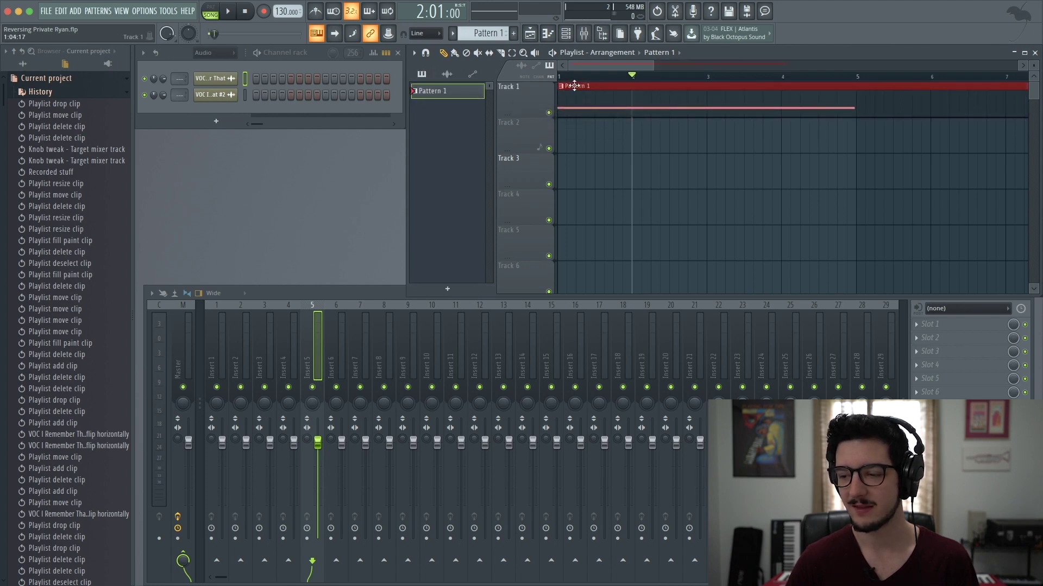
# Step: Open the Kontakt 5 instrument, play Pattern 1 from the start, then stop and close Kontakt
pyautogui.click(226, 53)
pyautogui.click(213, 67)
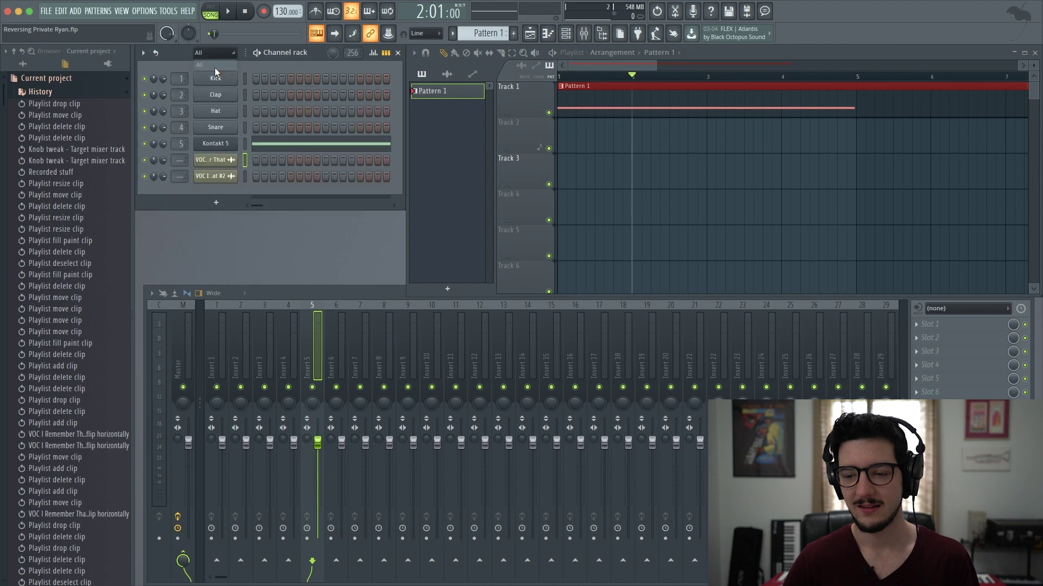
pyautogui.click(219, 144)
pyautogui.moveTo(578, 77); pyautogui.dragTo(546, 78)
pyautogui.press('space')
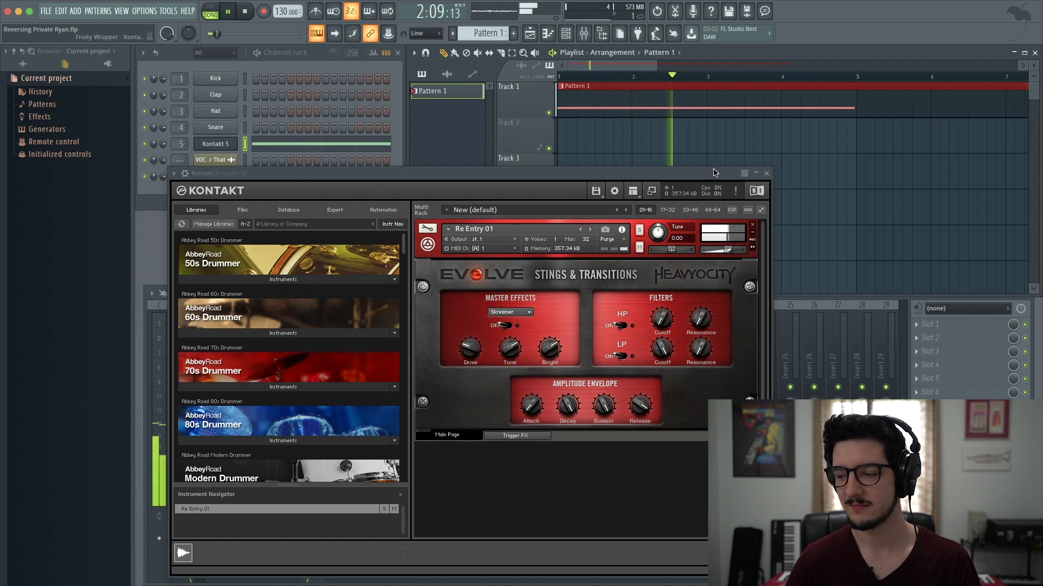
pyautogui.press('space')
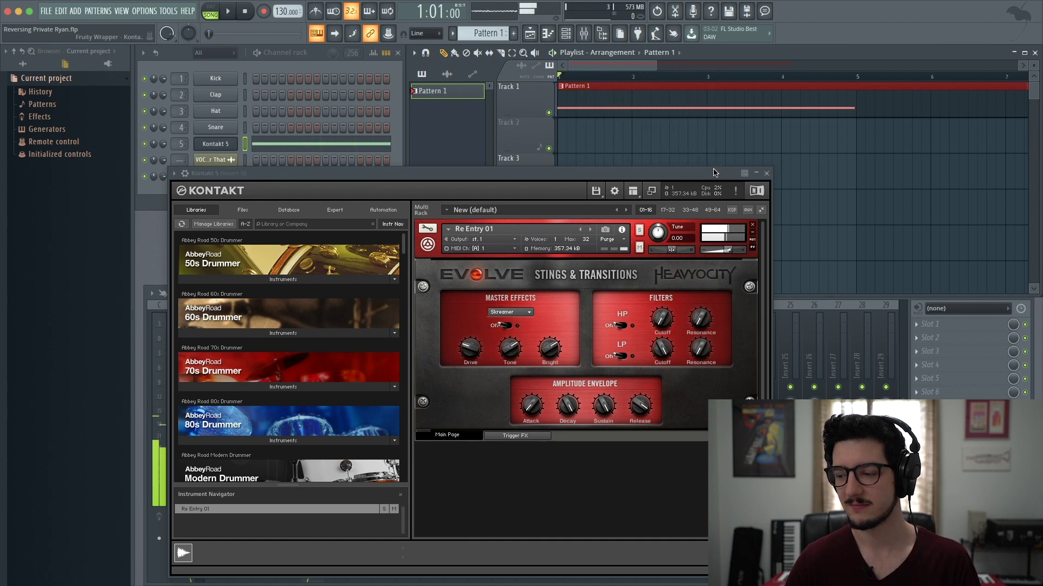
pyautogui.click(767, 174)
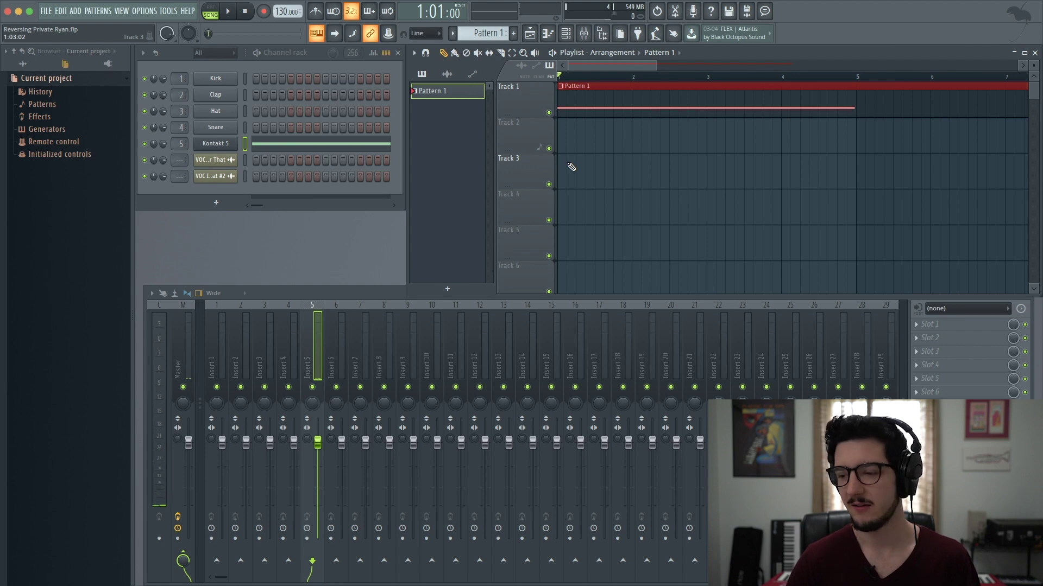
# Step: Zoom out the playlist and select bars 1 through 14 on the timeline ruler
pyautogui.scroll(-2, 586, 125)
pyautogui.press('z')
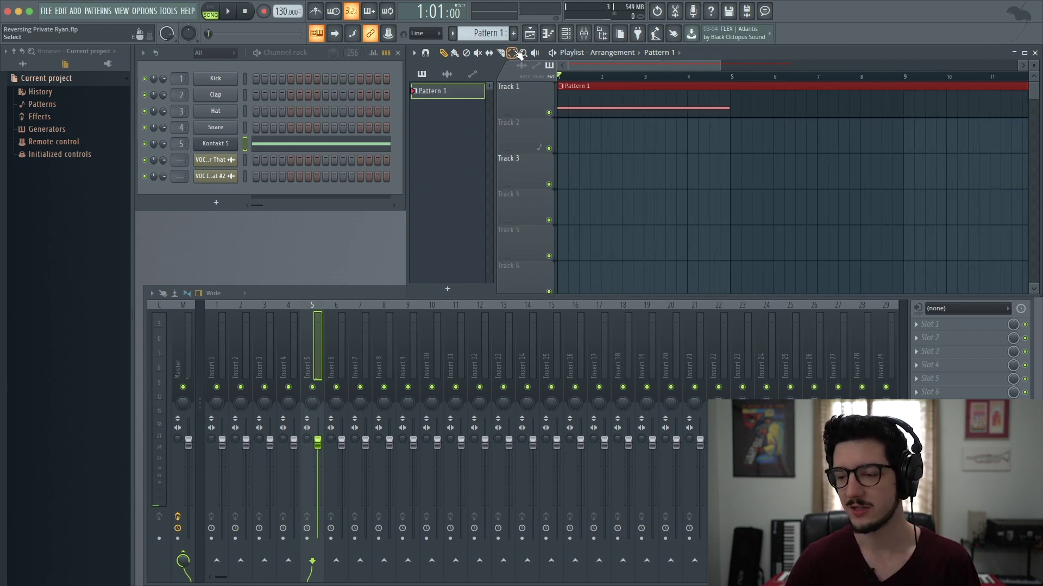
pyautogui.scroll(-3, 617, 139)
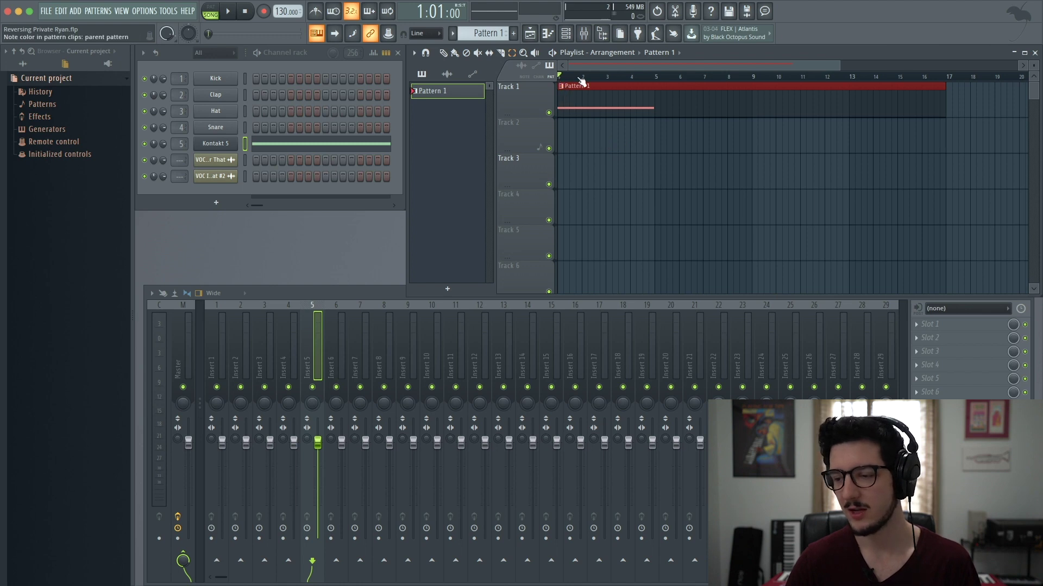
pyautogui.moveTo(565, 86); pyautogui.dragTo(874, 102)
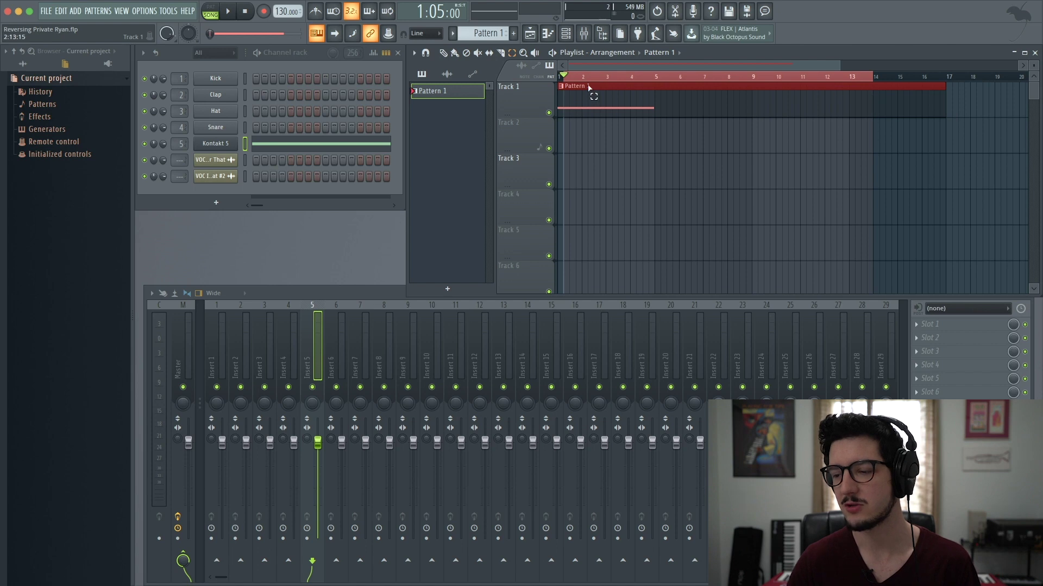
pyautogui.click(560, 77)
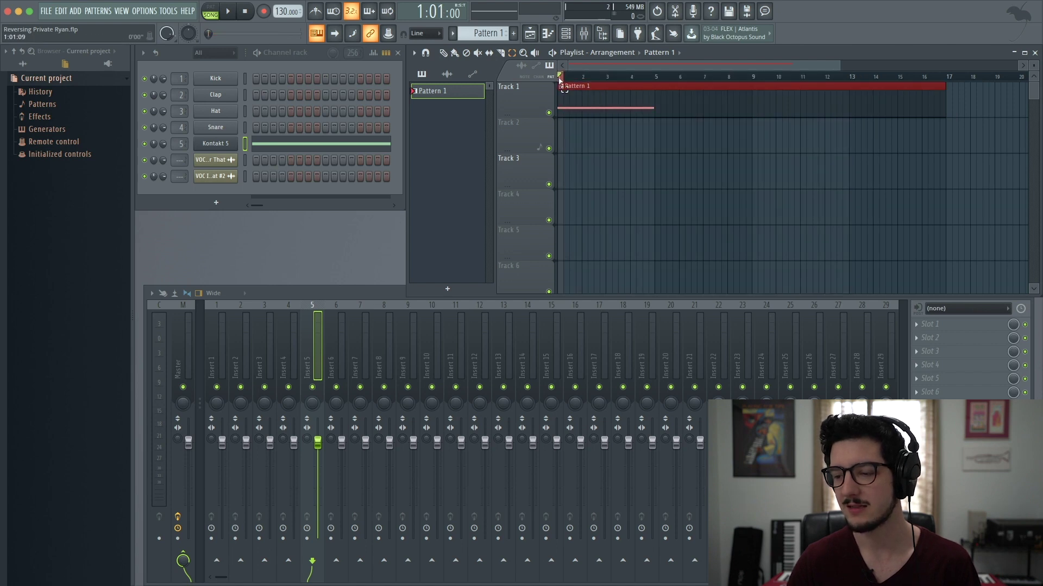
pyautogui.moveTo(560, 77); pyautogui.dragTo(874, 109)
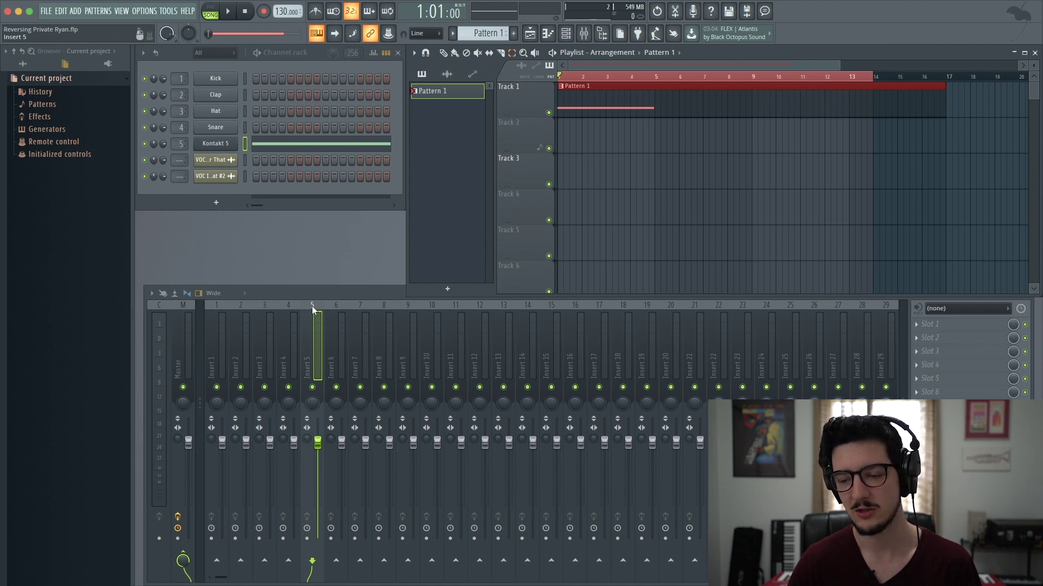
# Step: Arm mixer Insert 5 and render it to a 32-bit WAV via Disk recording > Render to wave file(s)
pyautogui.click(307, 540)
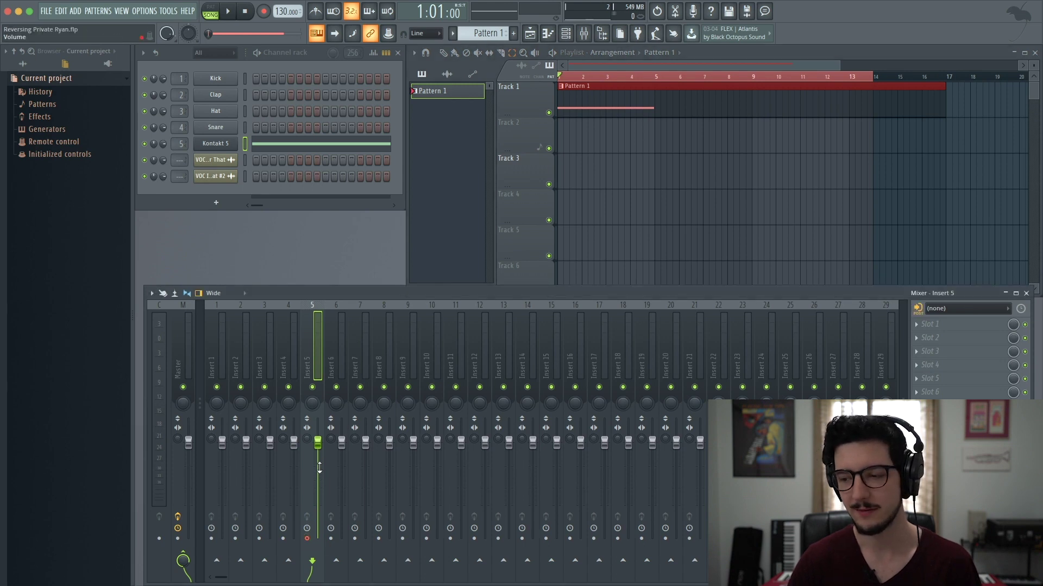
pyautogui.click(152, 293)
pyautogui.moveTo(175, 281)
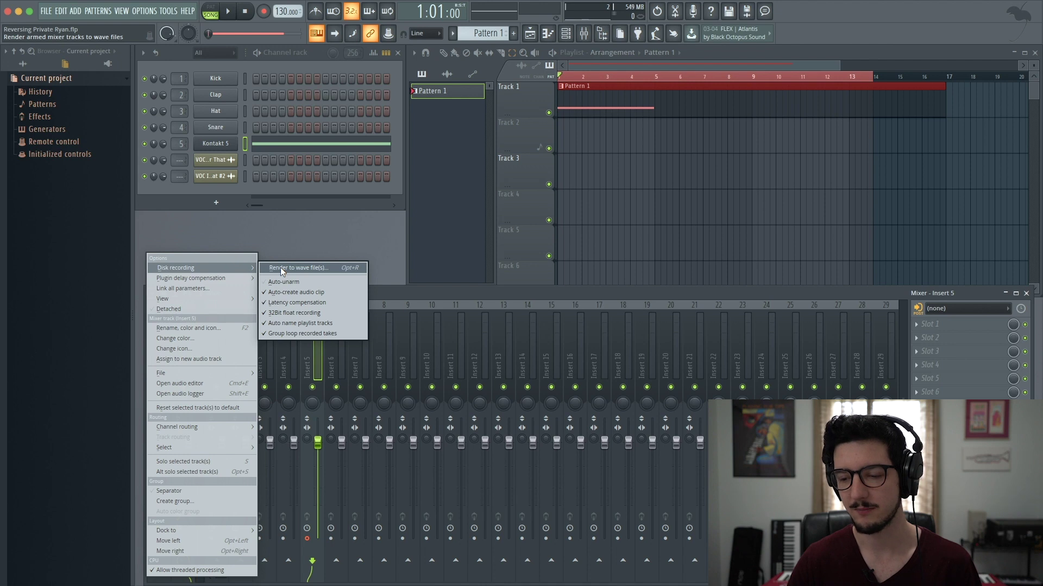
pyautogui.click(280, 267)
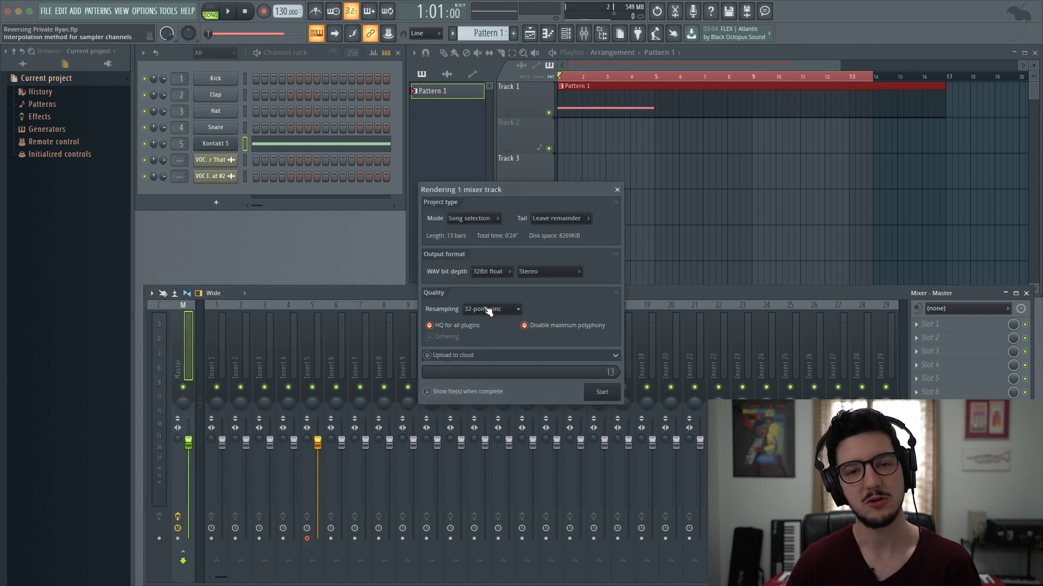
pyautogui.click(601, 393)
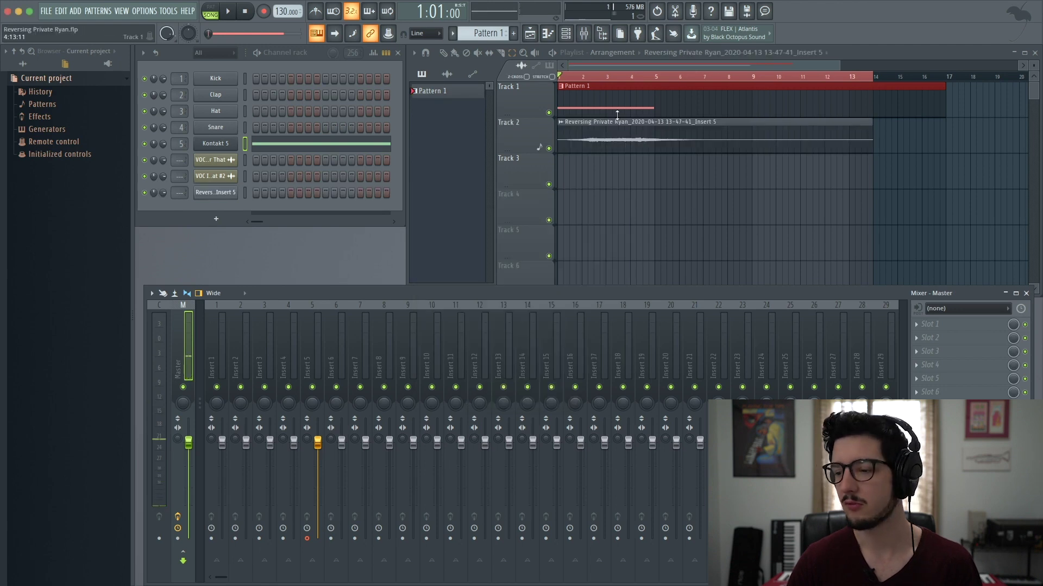
# Step: Delete Pattern 1's clip from Track 1, play the rendered audio, then select its clip on Track 2
pyautogui.click(446, 54)
pyautogui.click(574, 86)
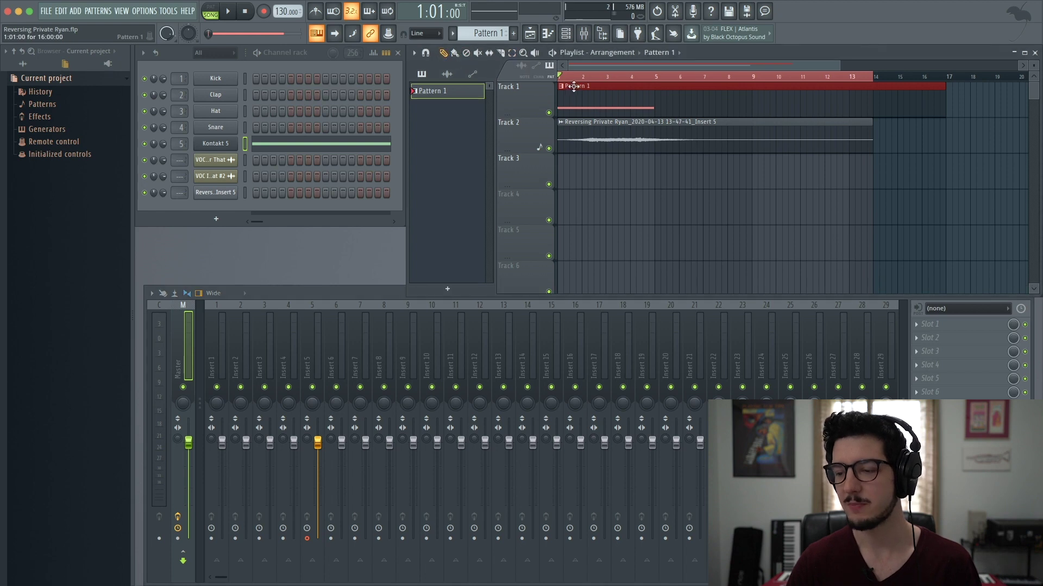
pyautogui.rightClick(577, 87)
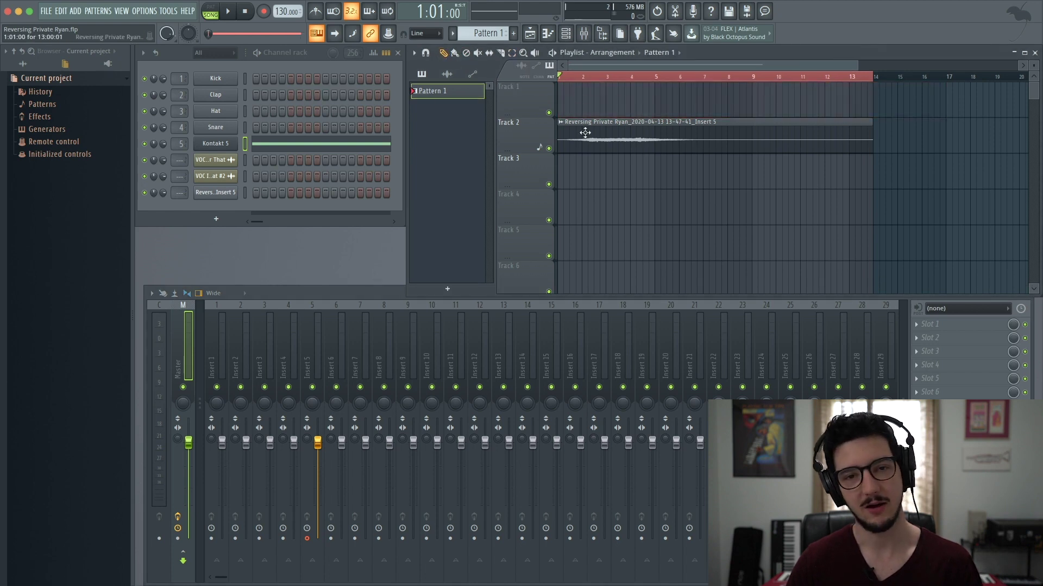
pyautogui.press('space')
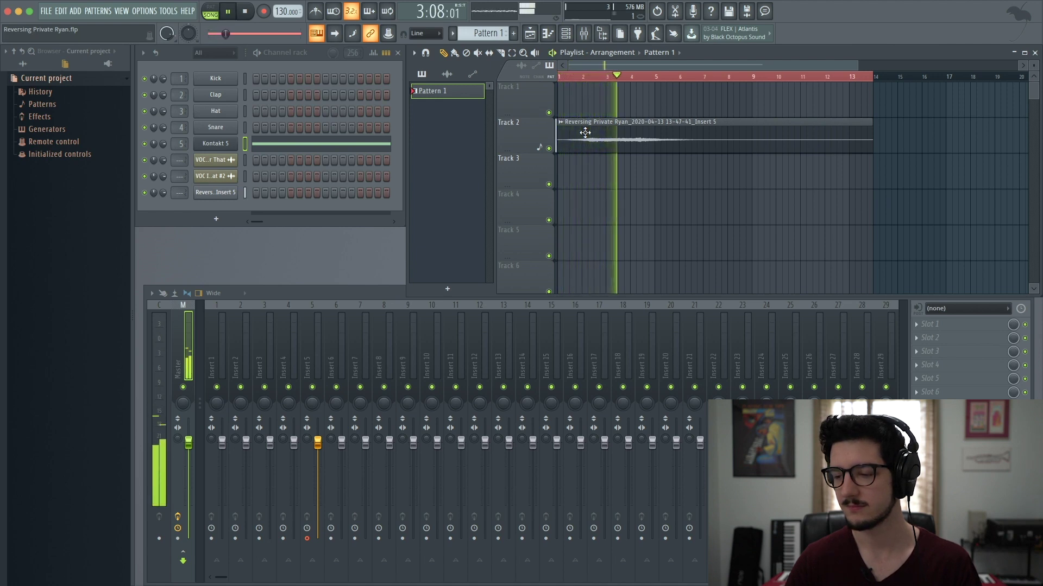
pyautogui.press('space')
pyautogui.click(643, 150)
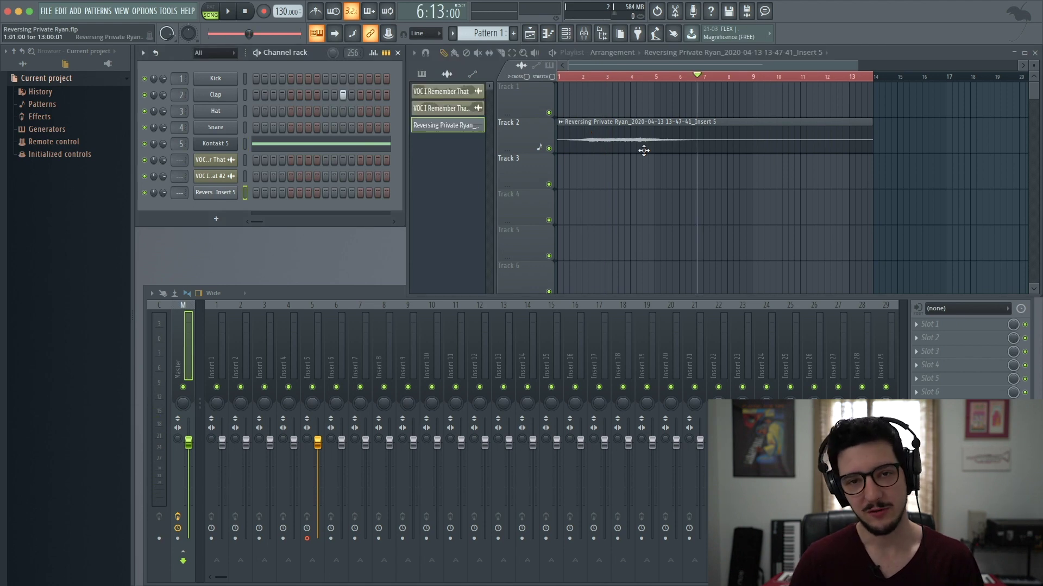
# Step: Tick Reverse in the rendered clip's Precomputed effects and play it backwards
pyautogui.doubleClick(658, 121)
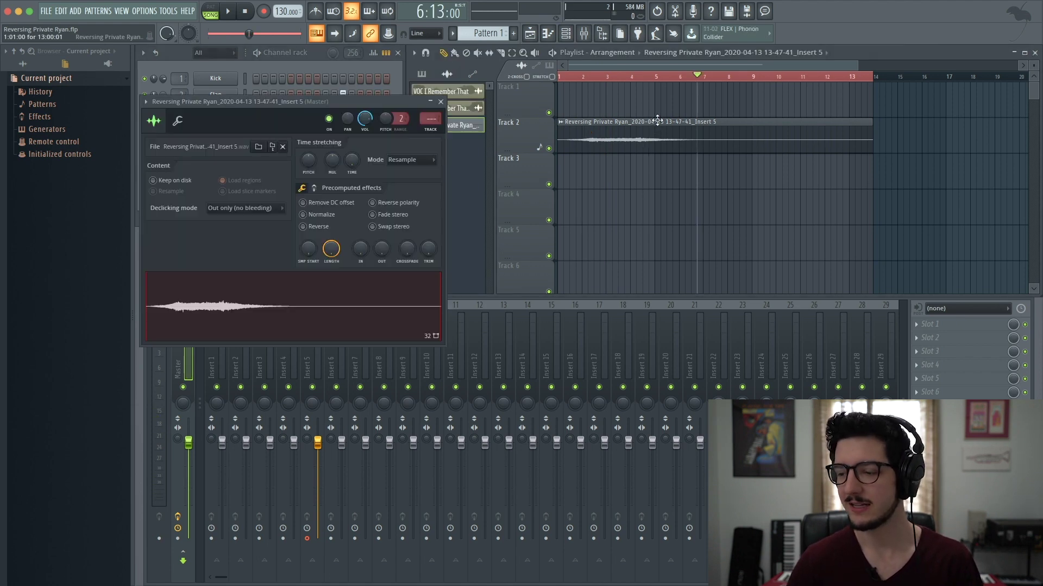
pyautogui.click(318, 227)
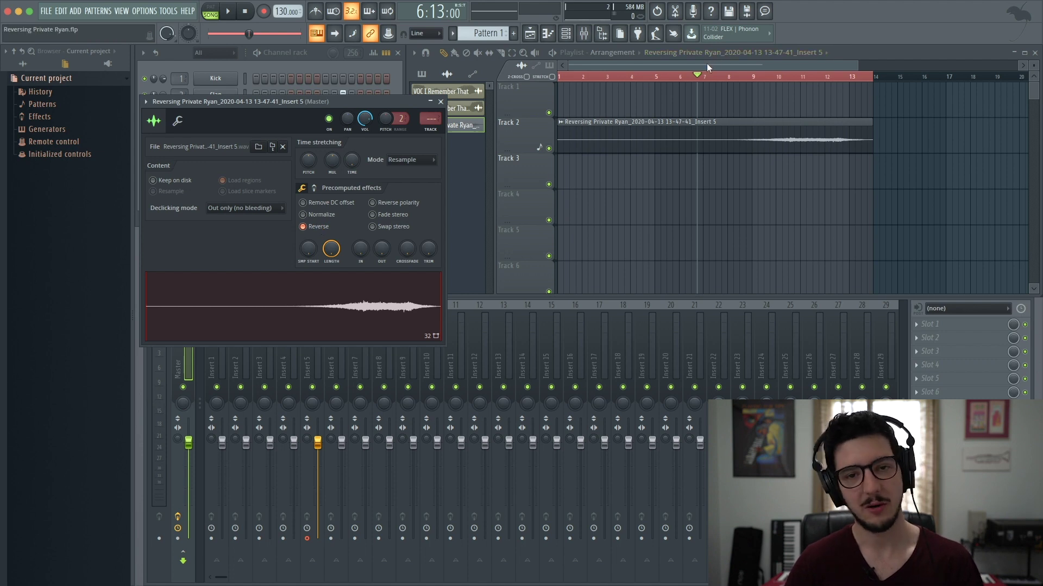
pyautogui.press('space')
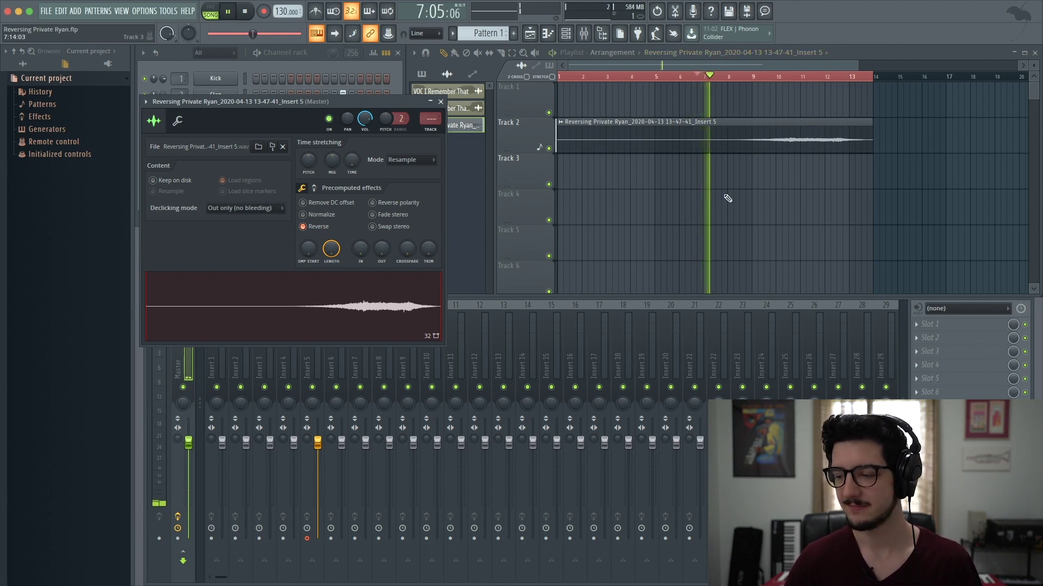